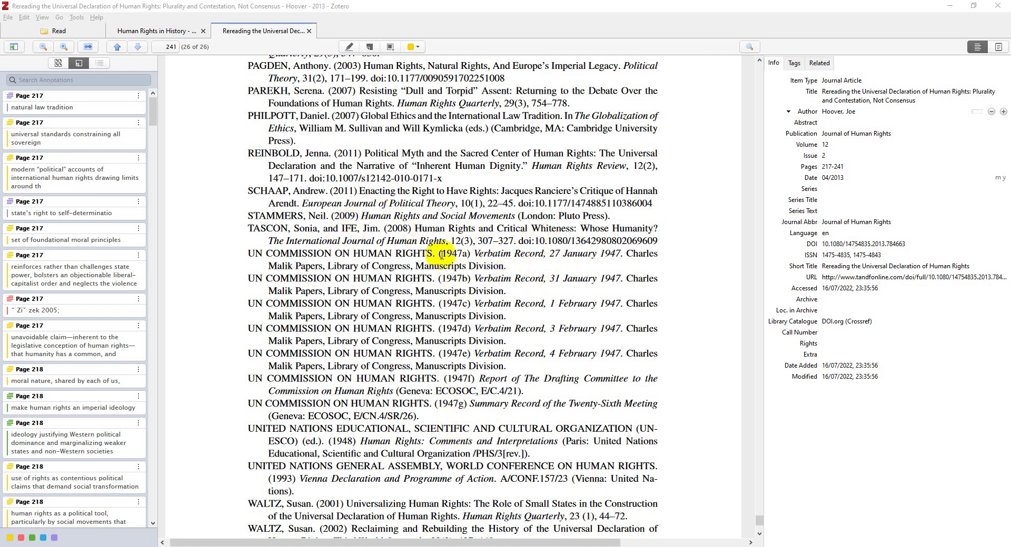
scroll(439, 252, up, 5)
scroll(446, 284, up, 15)
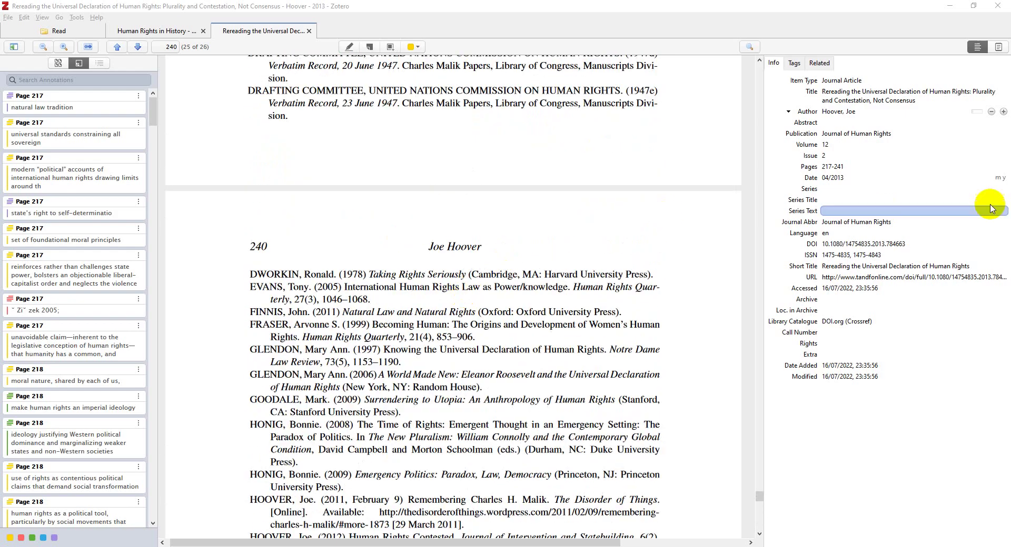
scroll(524, 210, down, 15)
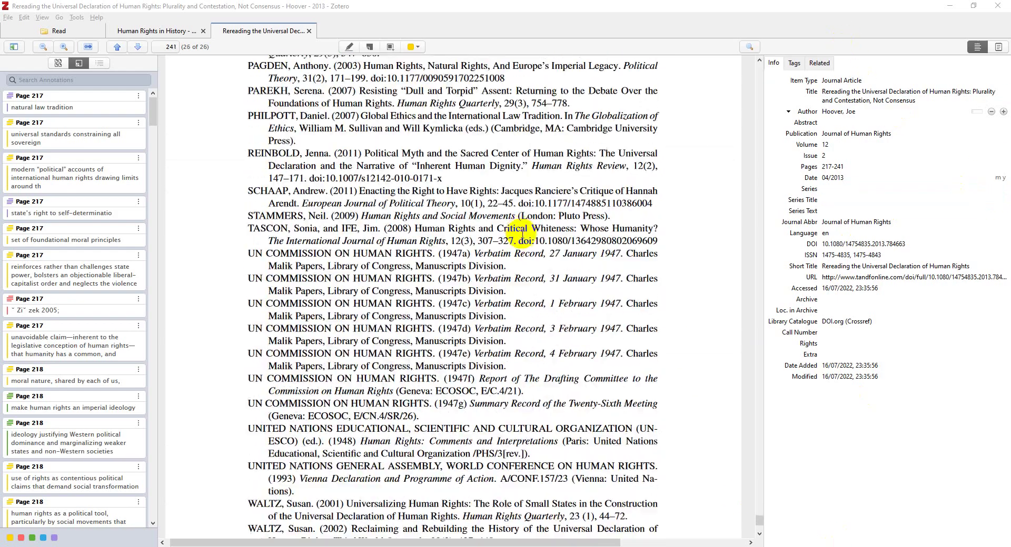
scroll(520, 232, down, 3)
scroll(510, 221, up, 3)
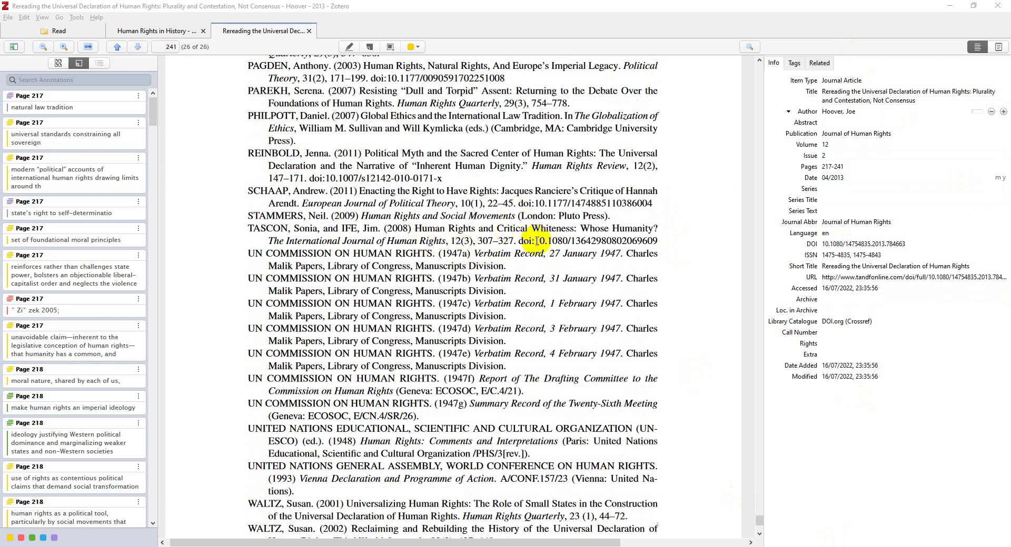
drag(535, 241, 651, 240)
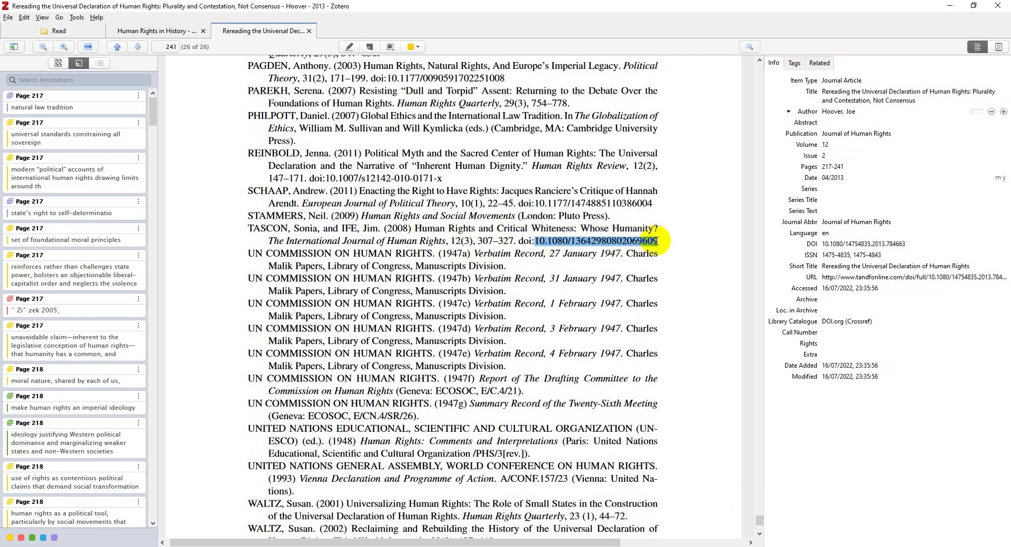
right_click(587, 244)
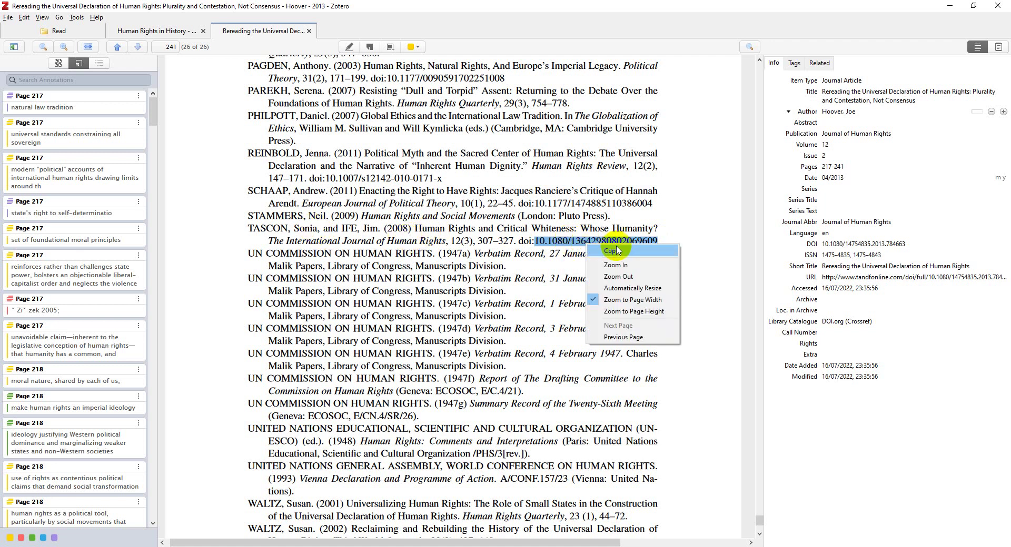
click(614, 251)
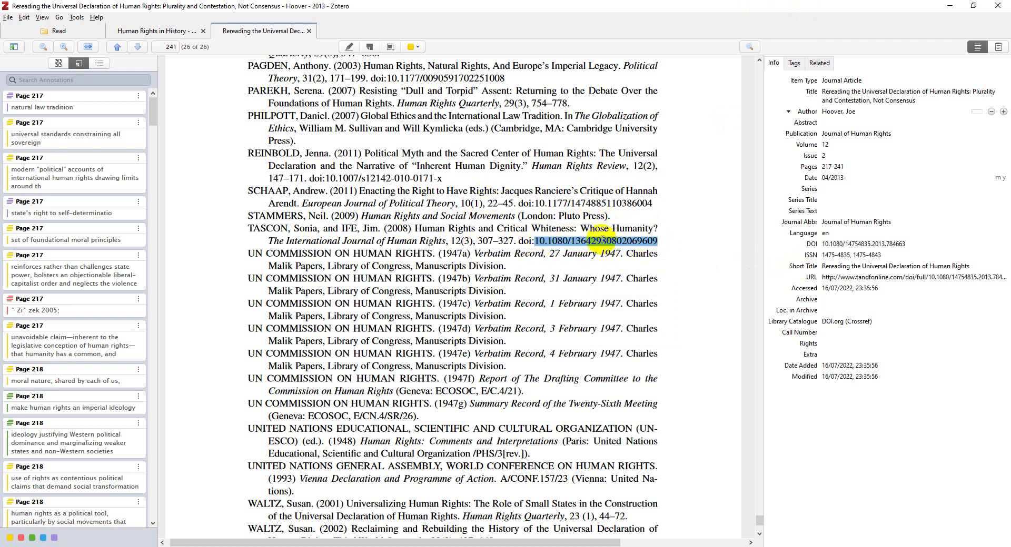
click(79, 29)
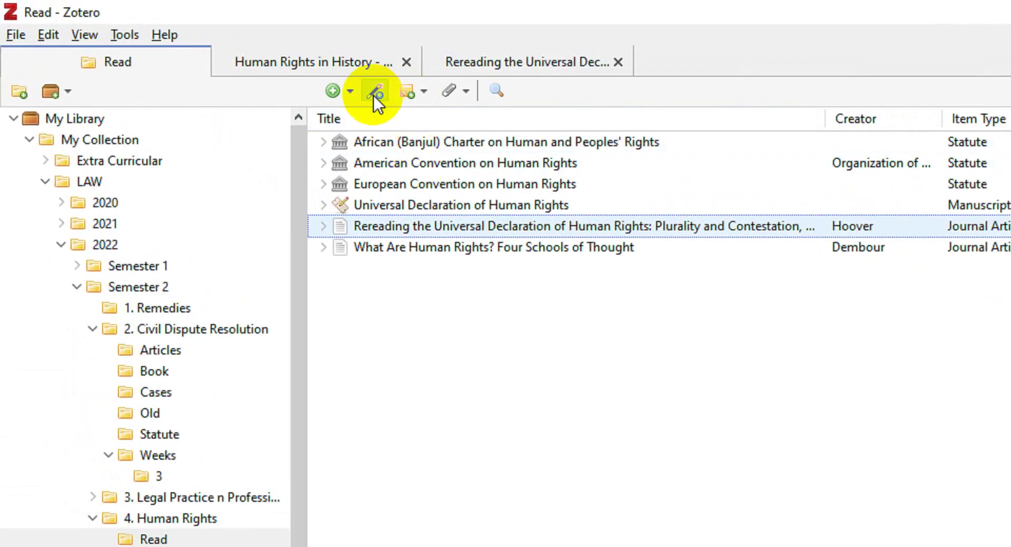
click(373, 96)
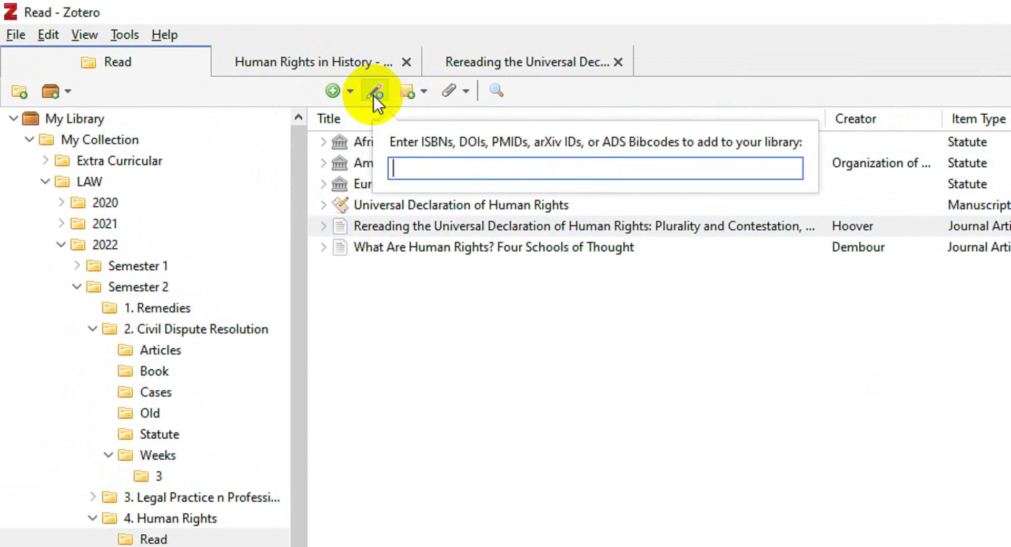
key(ctrl+v)
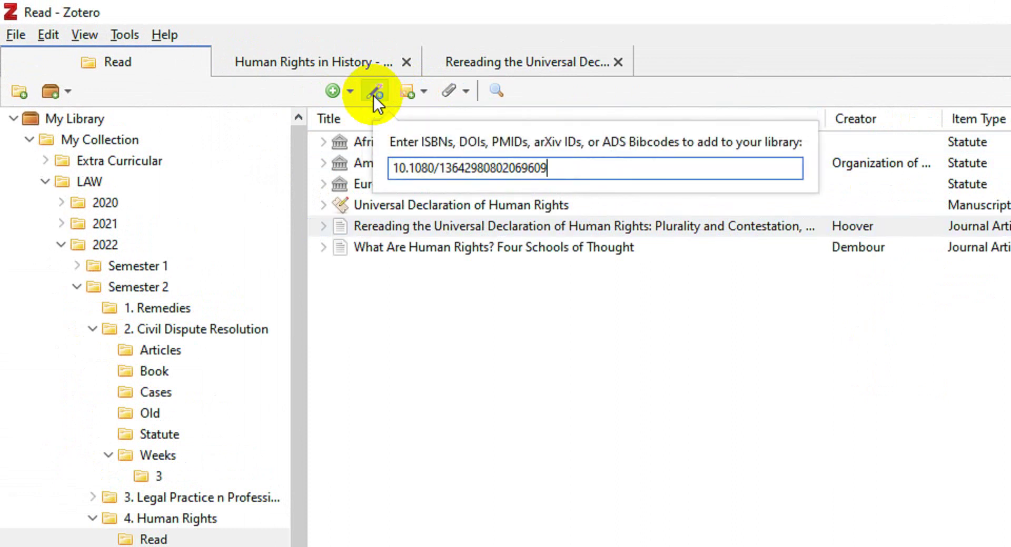
key(Return)
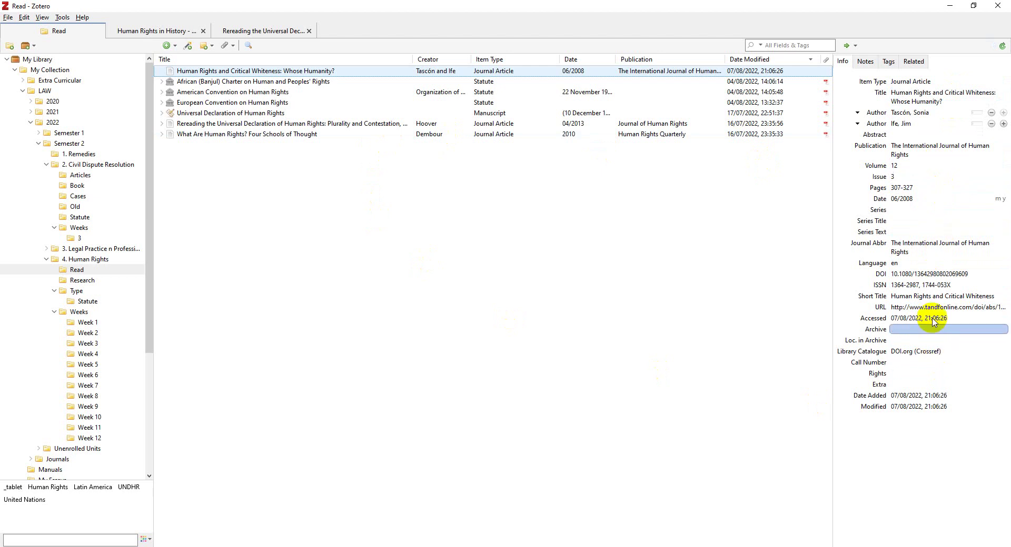
- Examine the new article's DOI and ISSN fields and the DOI, attachment and PDF update commands available for it
click(925, 273)
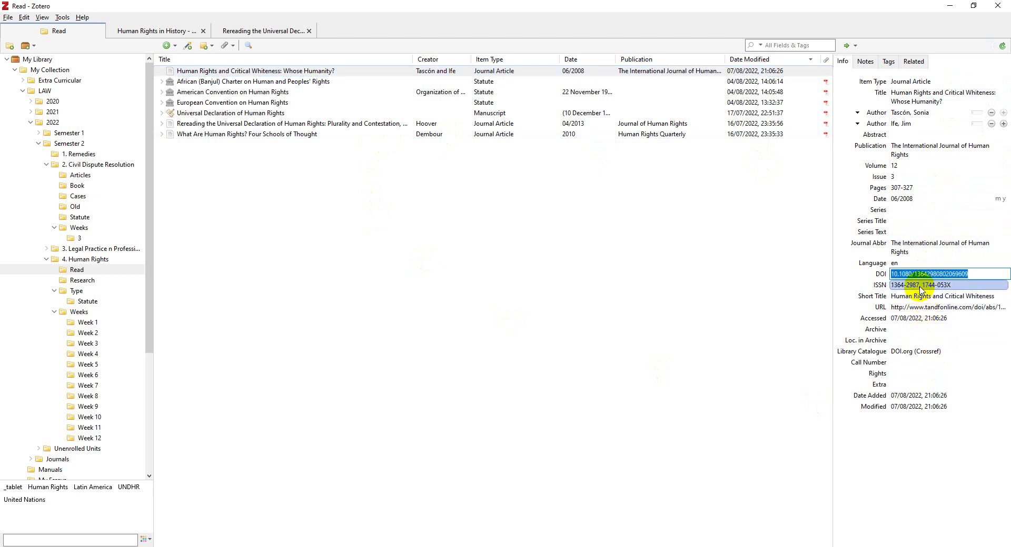
click(920, 287)
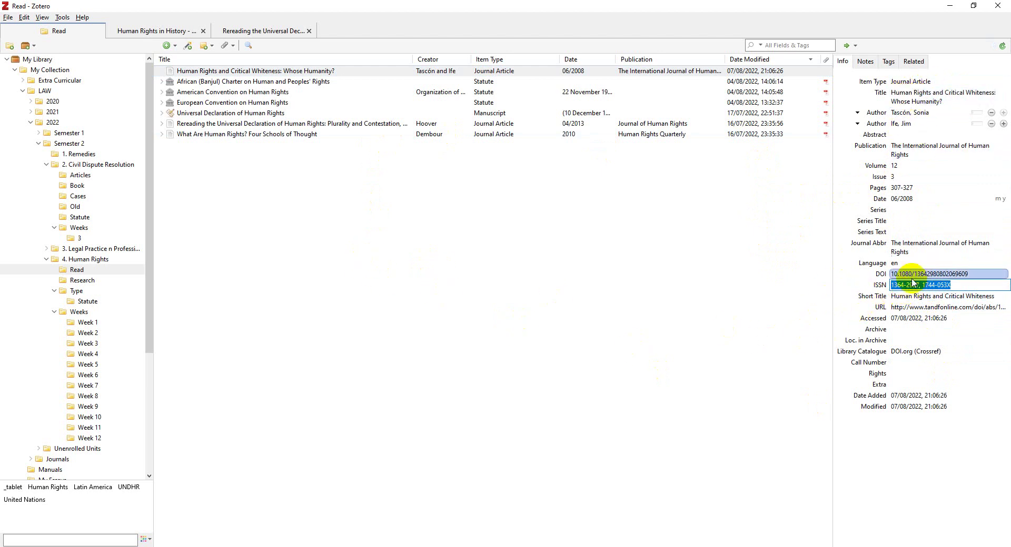
right_click(292, 74)
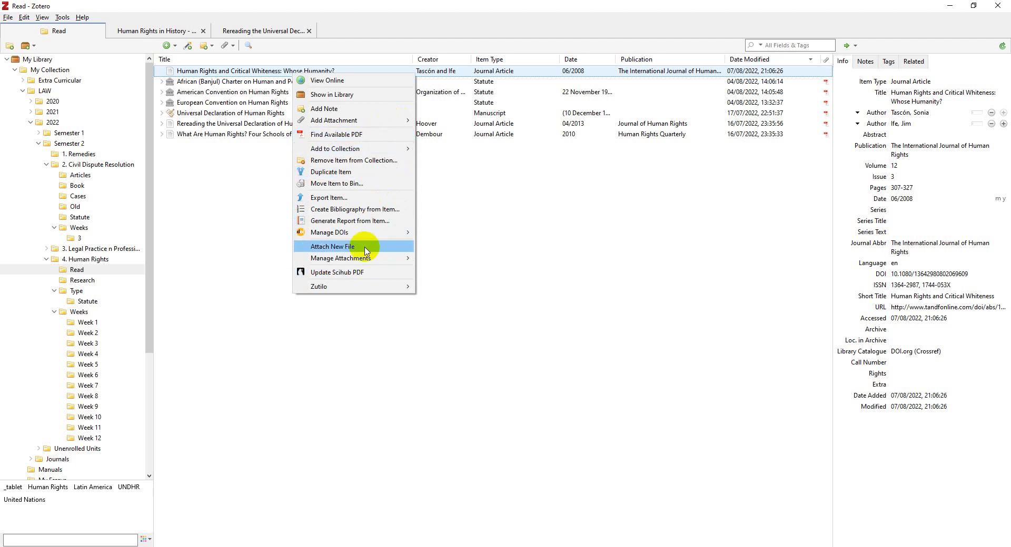
mouse_move(354, 238)
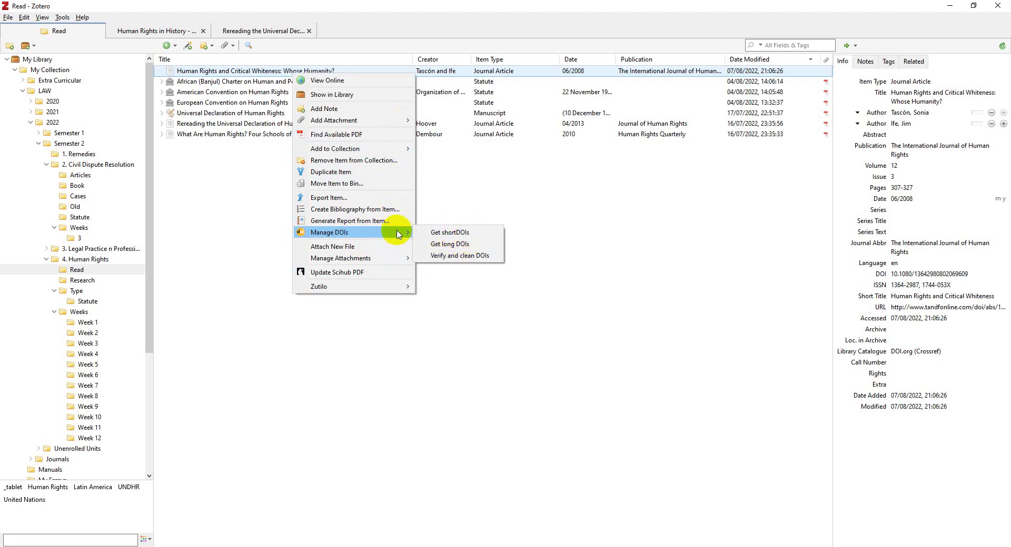
mouse_move(383, 260)
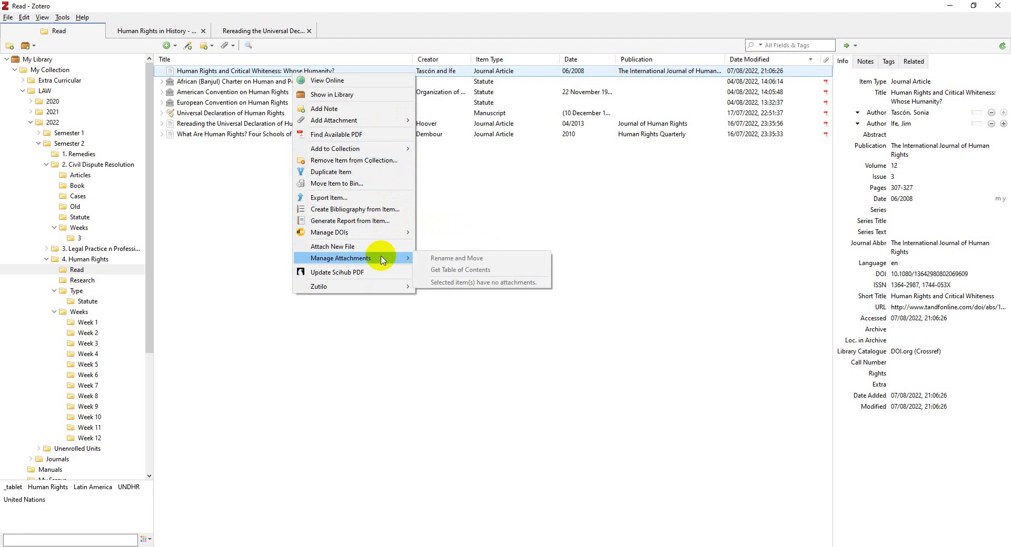
mouse_move(370, 286)
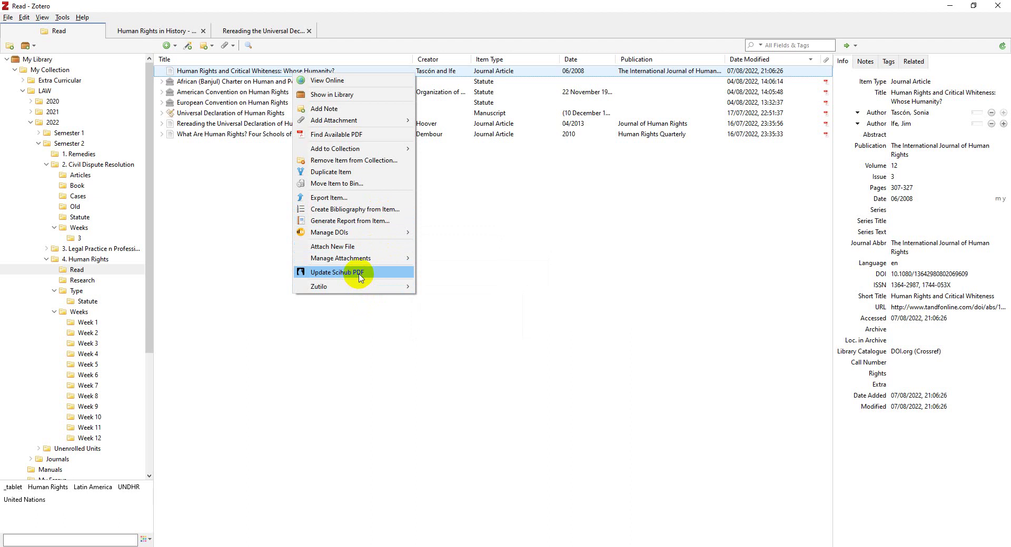
click(471, 208)
- Examine the installed add-ons and the option for installing an add-on from a file
click(62, 17)
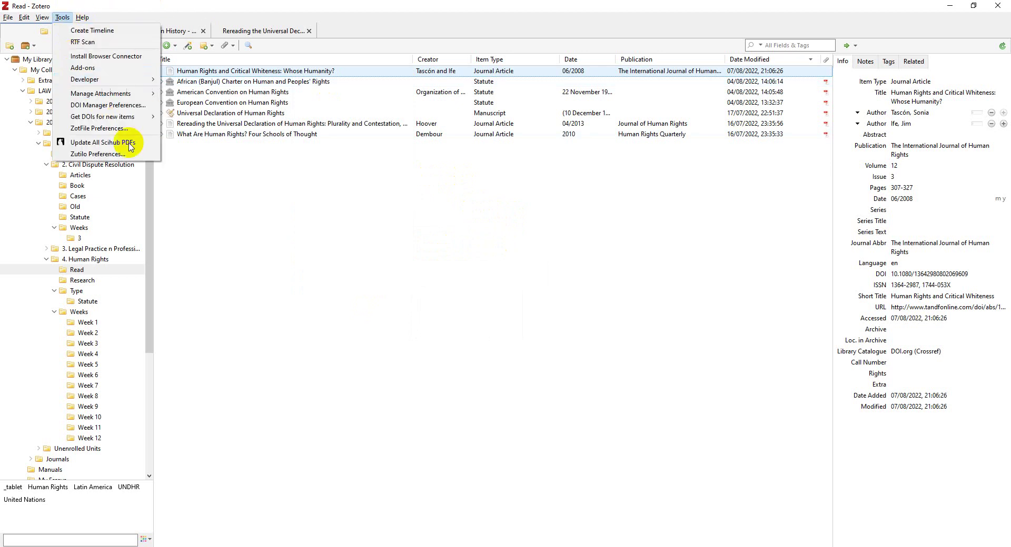
click(83, 67)
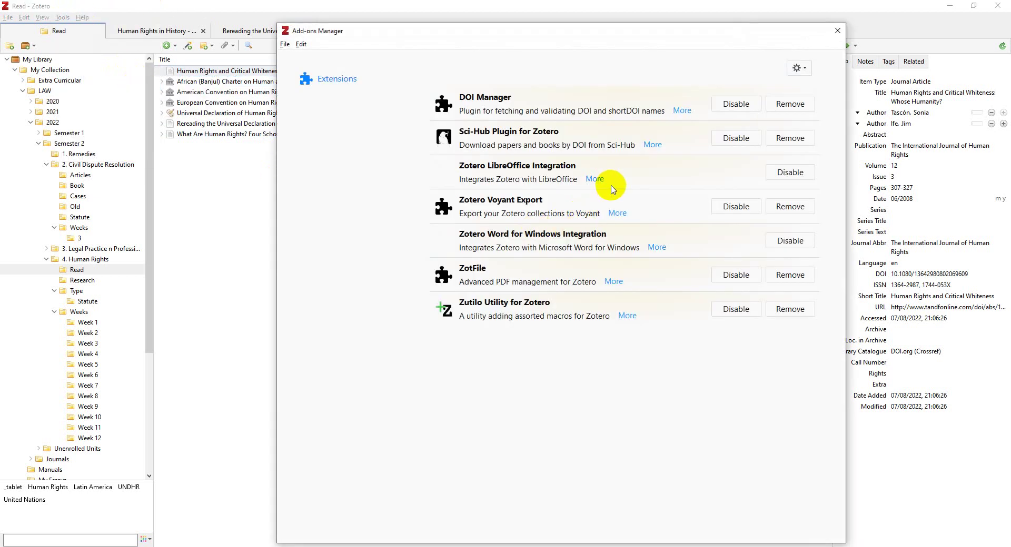
click(796, 68)
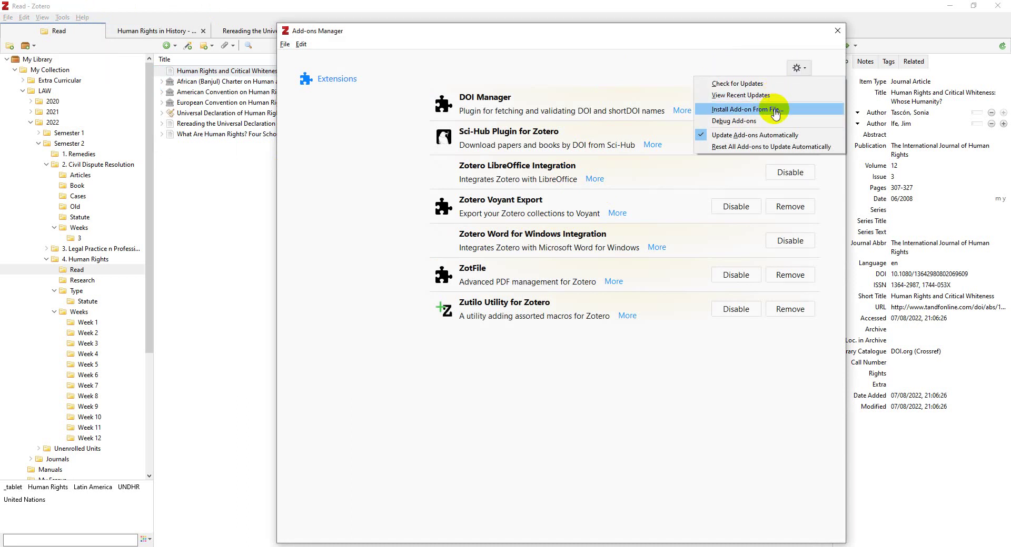
click(778, 40)
click(837, 31)
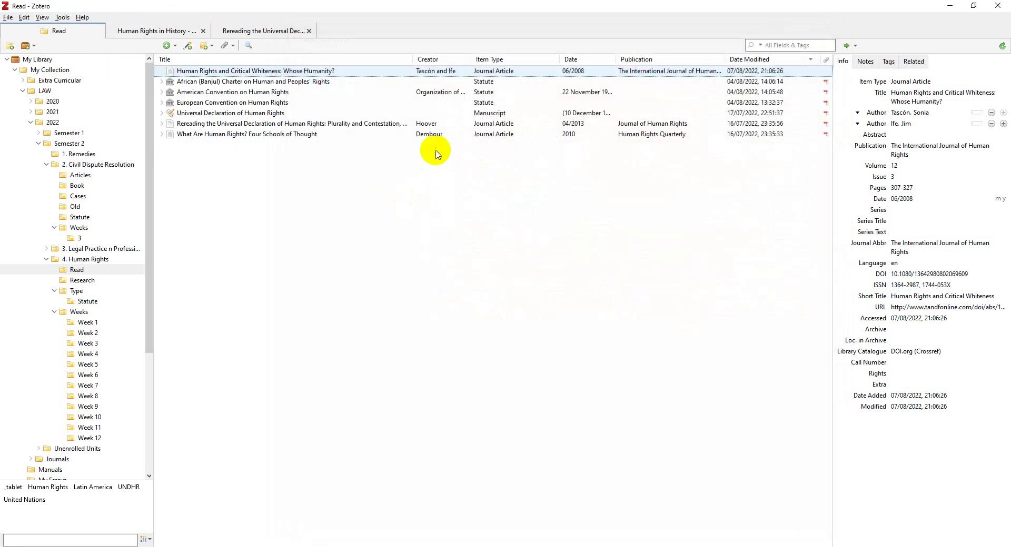
- Highlight in red and copy the "Global Ethics and the International Law Tradition" reference in the "Rereading the Universal Declaration" article
click(243, 32)
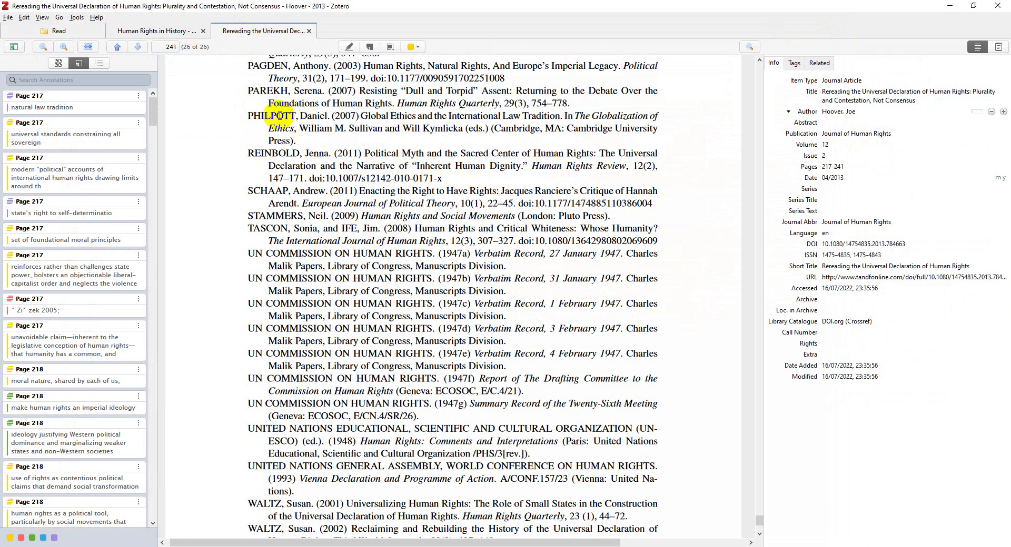
drag(248, 115, 293, 141)
key(ctrl+c)
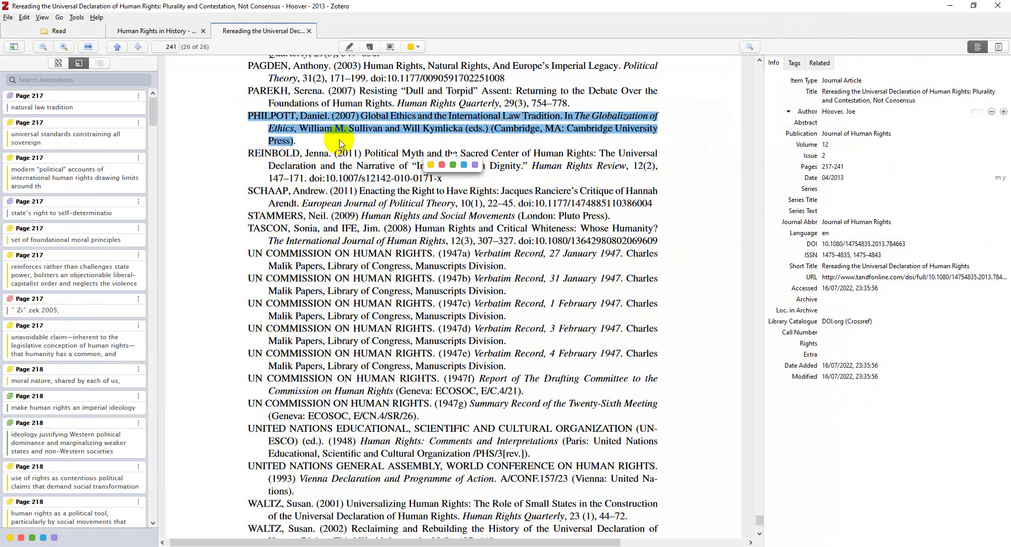
click(440, 165)
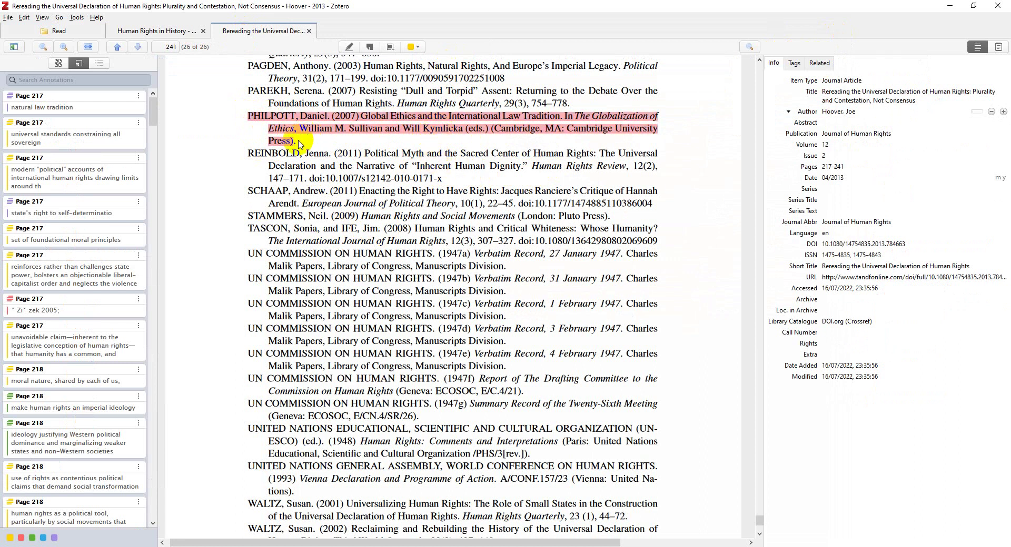
click(253, 118)
right_click(285, 122)
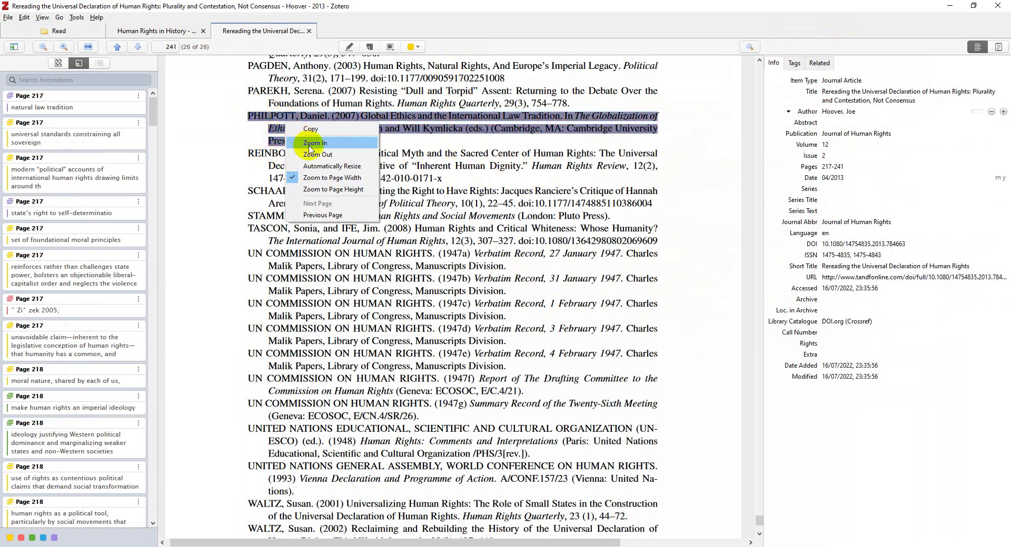
key(Escape)
double_click(339, 128)
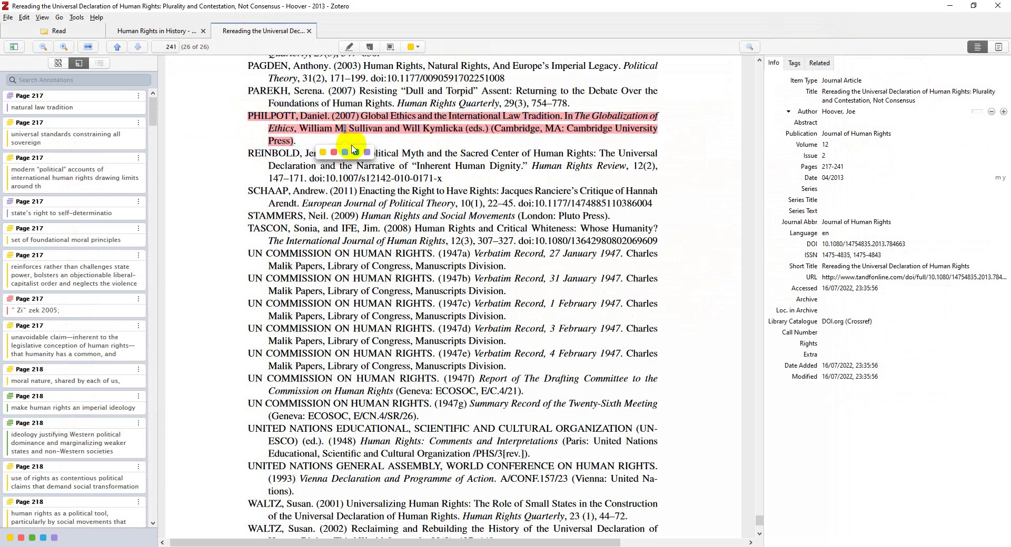
click(562, 148)
- Switch to Crossref's Simple Text Query page in Firefox and paste the copied reference as the query text
mouse_move(180, 518)
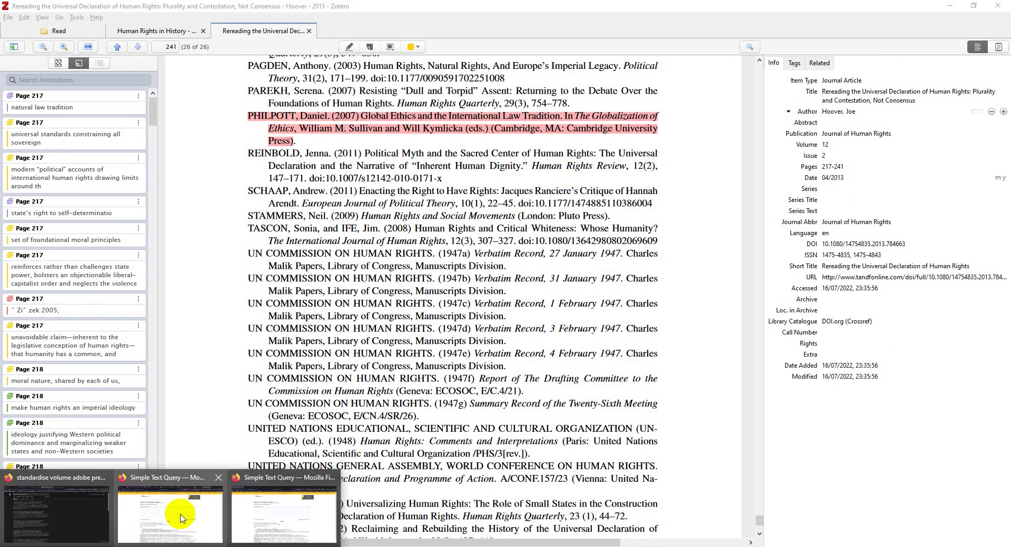
click(271, 513)
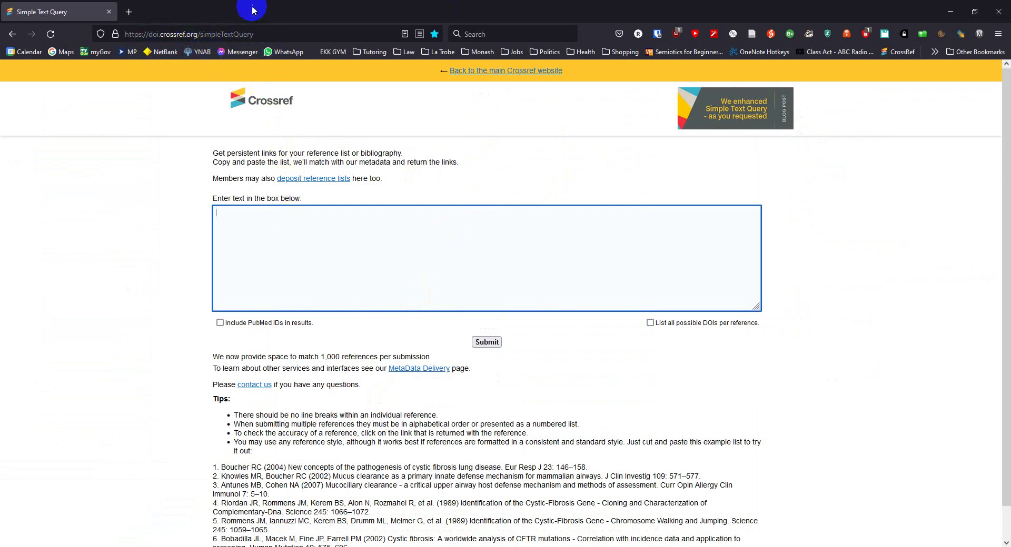
right_click(301, 262)
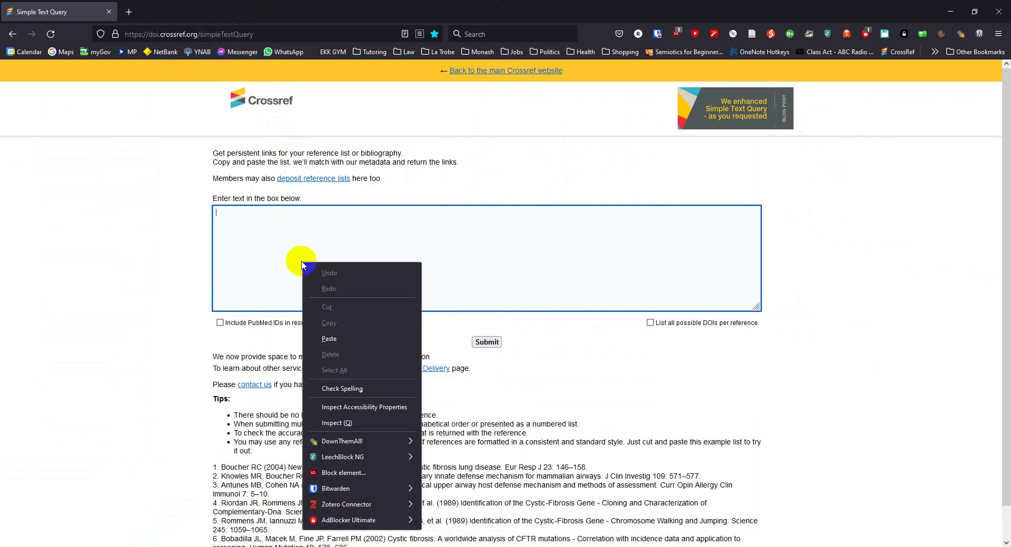
click(330, 338)
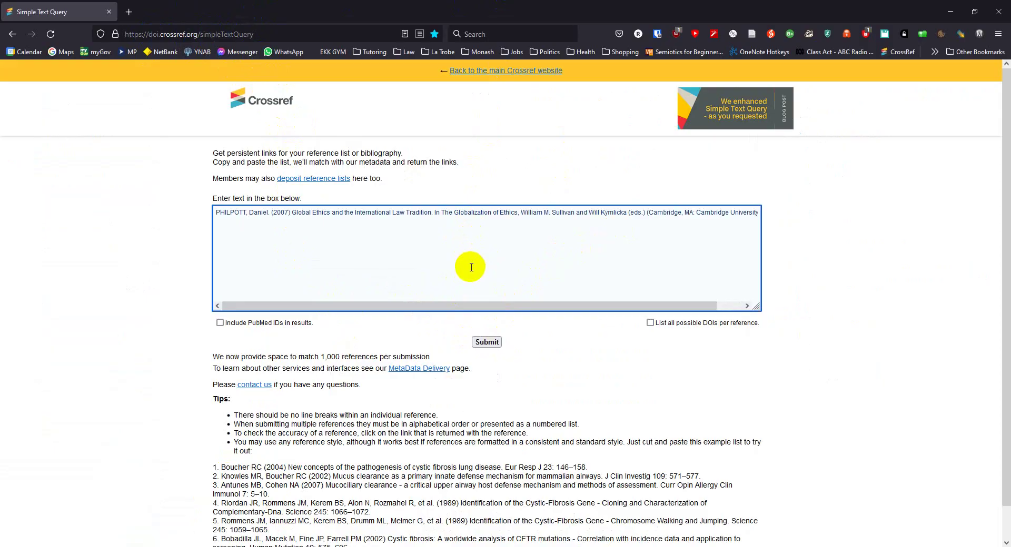
- Return to the article in Zotero and copy the 2007 "Resisting 'Dull and Torpid' Assent" reference
key(alt+Tab)
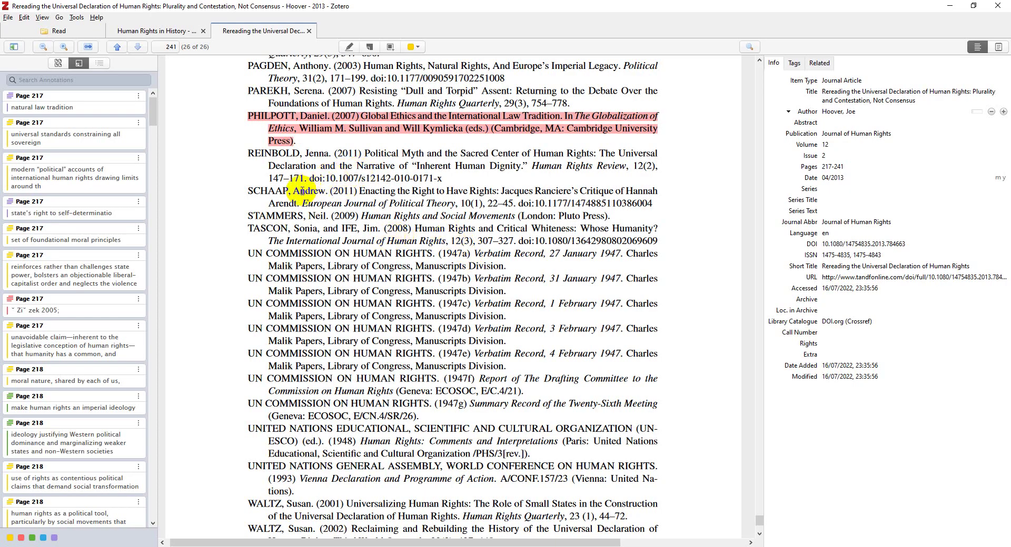
drag(251, 190, 513, 204)
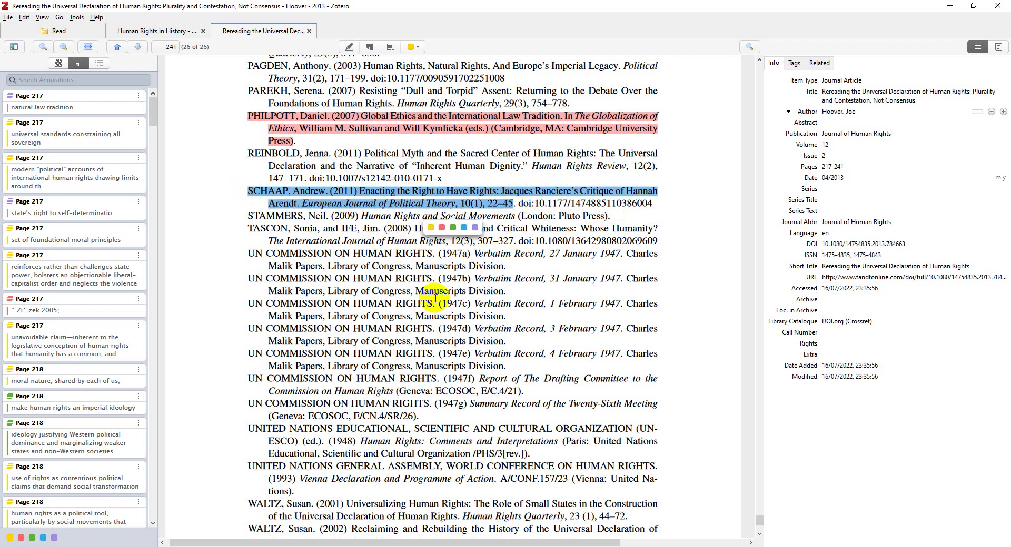
scroll(548, 271, up, 3)
drag(571, 274, 232, 262)
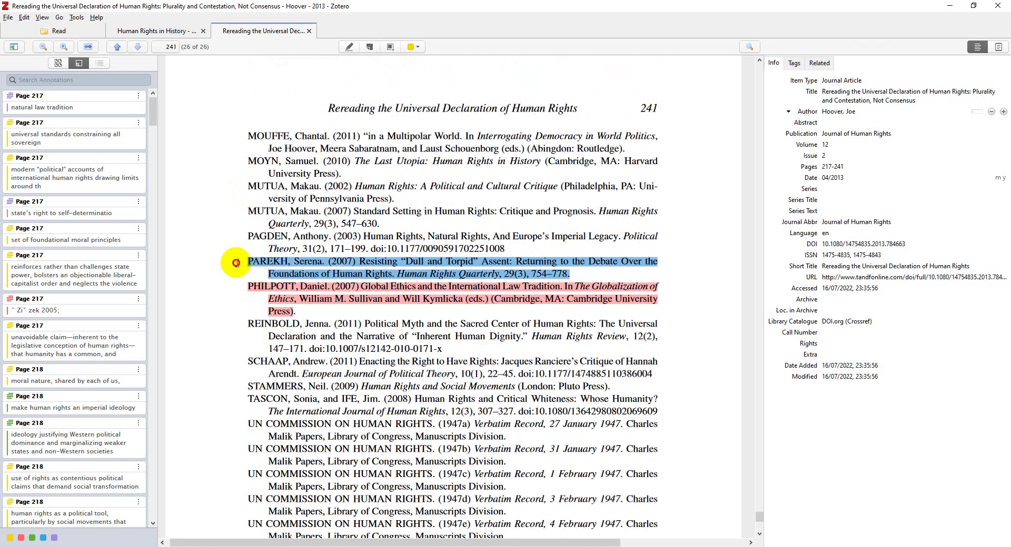
right_click(385, 276)
click(387, 279)
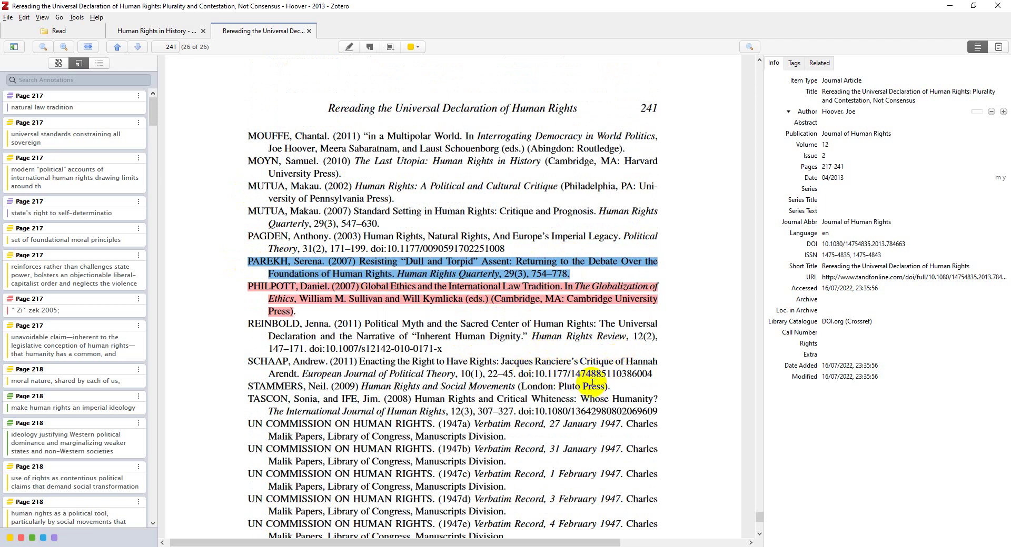
- Paste the copied reference below the first one in the Crossref query and submit both for DOI matching
key(alt+Tab)
key(ctrl+v)
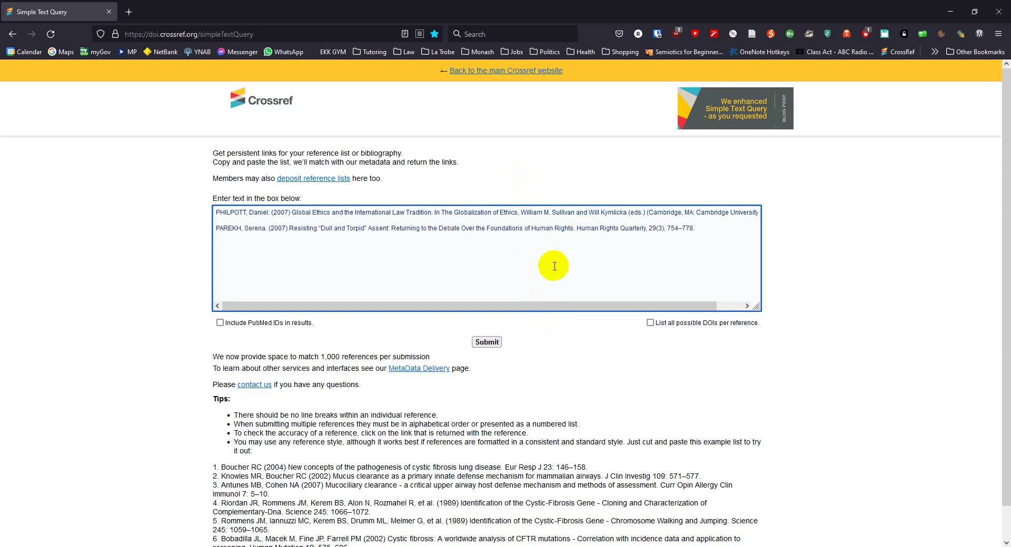
click(487, 342)
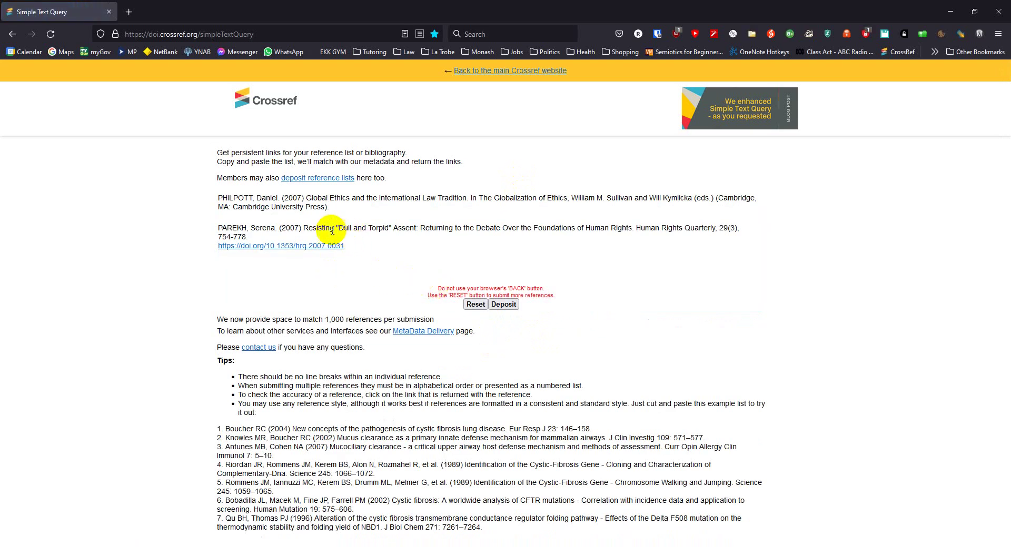
- Copy the DOI link matched to the "Resisting 'Dull and Torpid' Assent" reference in the Crossref results
triple_click(217, 230)
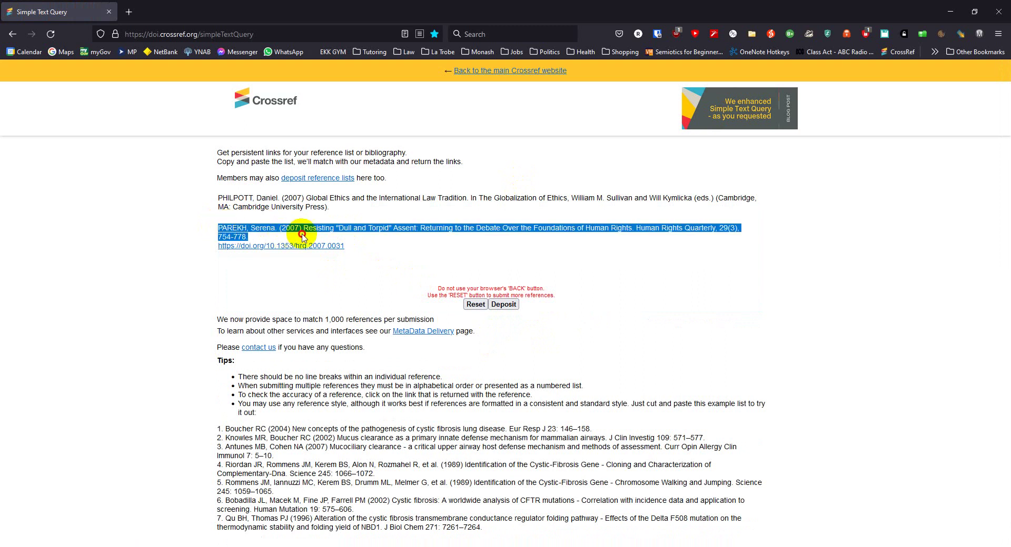
click(483, 264)
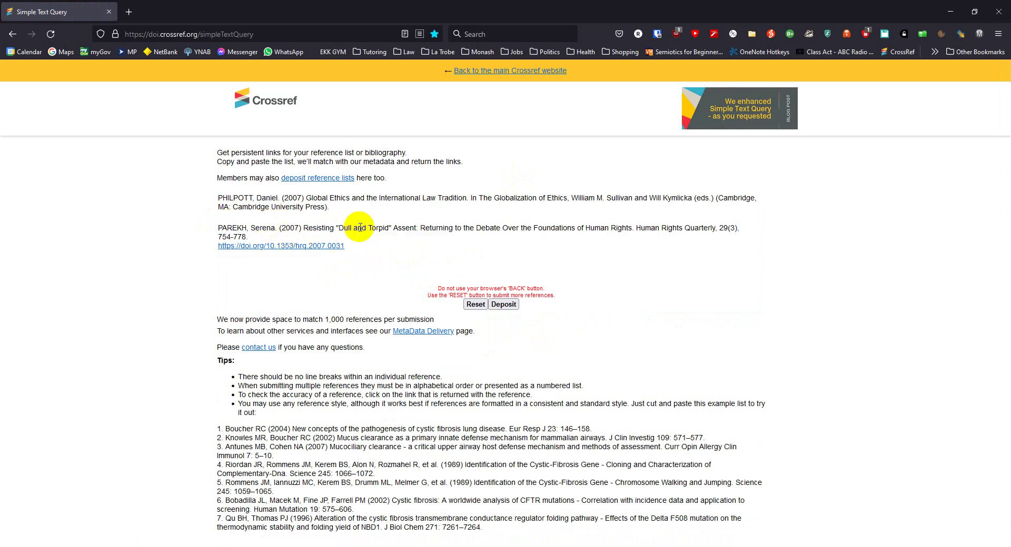
drag(353, 252, 199, 248)
click(354, 264)
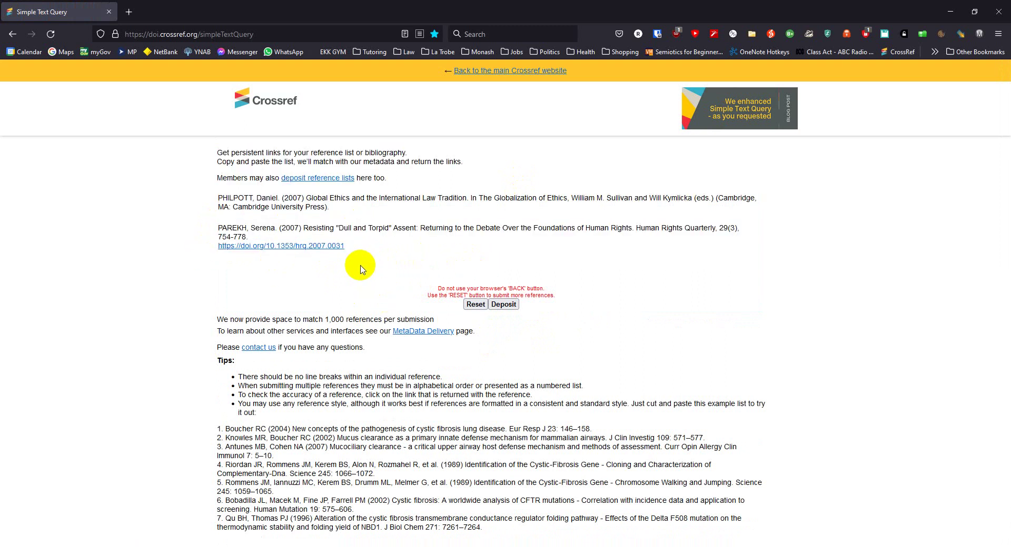
right_click(331, 252)
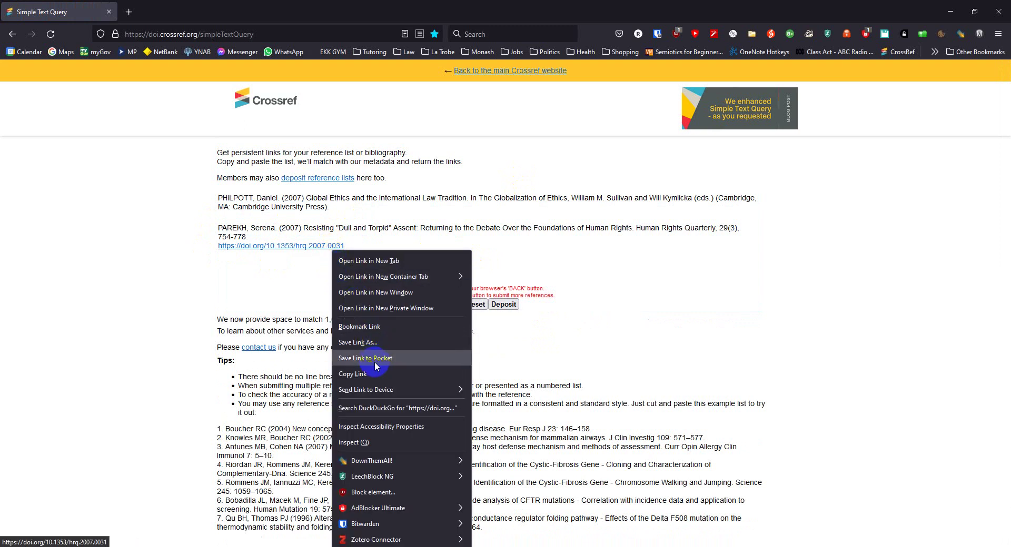
click(380, 378)
click(322, 505)
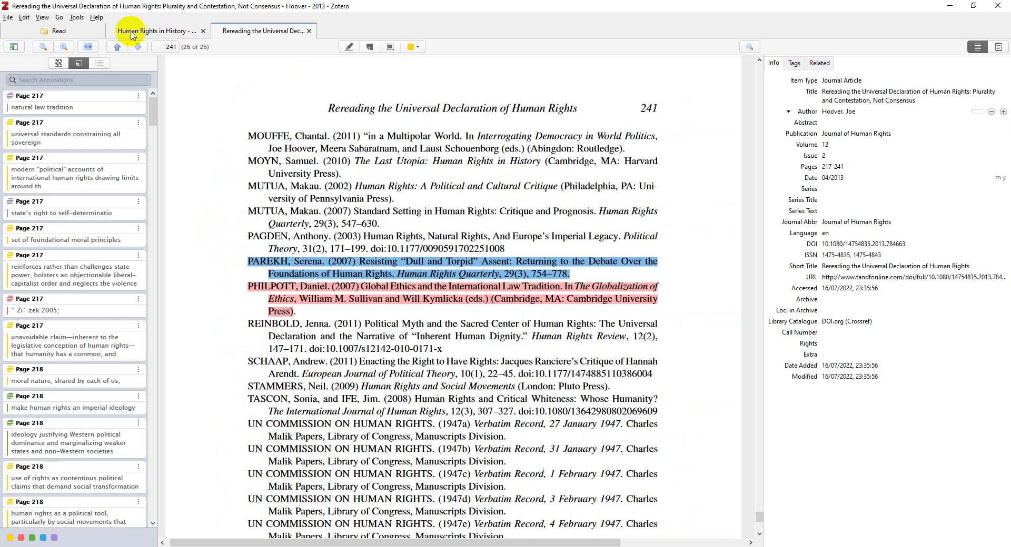
click(57, 30)
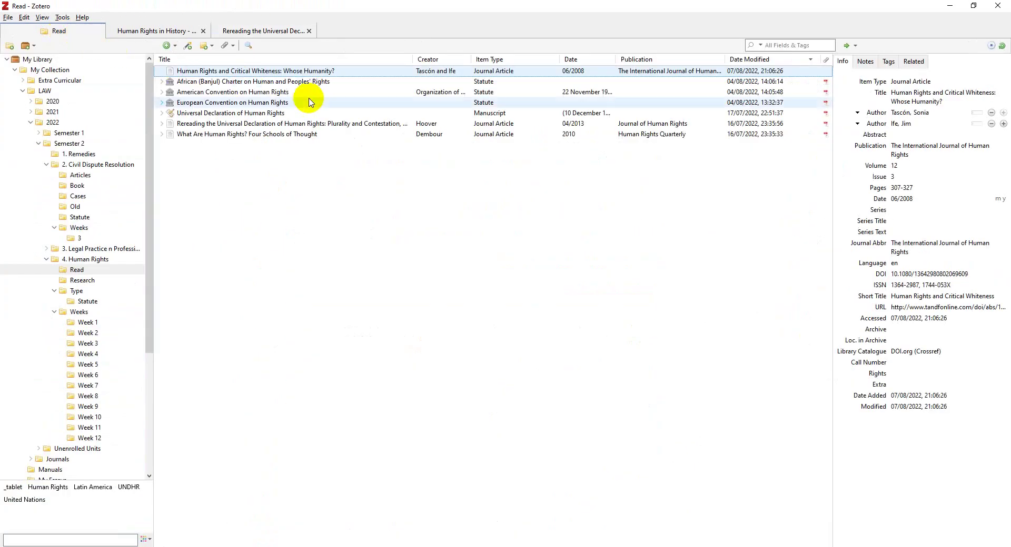
click(189, 47)
key(ctrl+v)
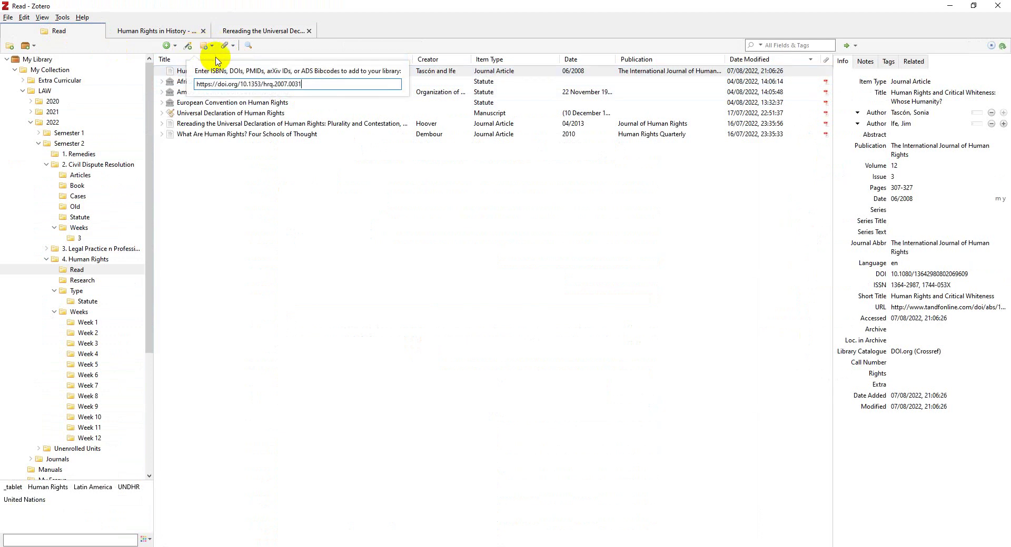
key(Return)
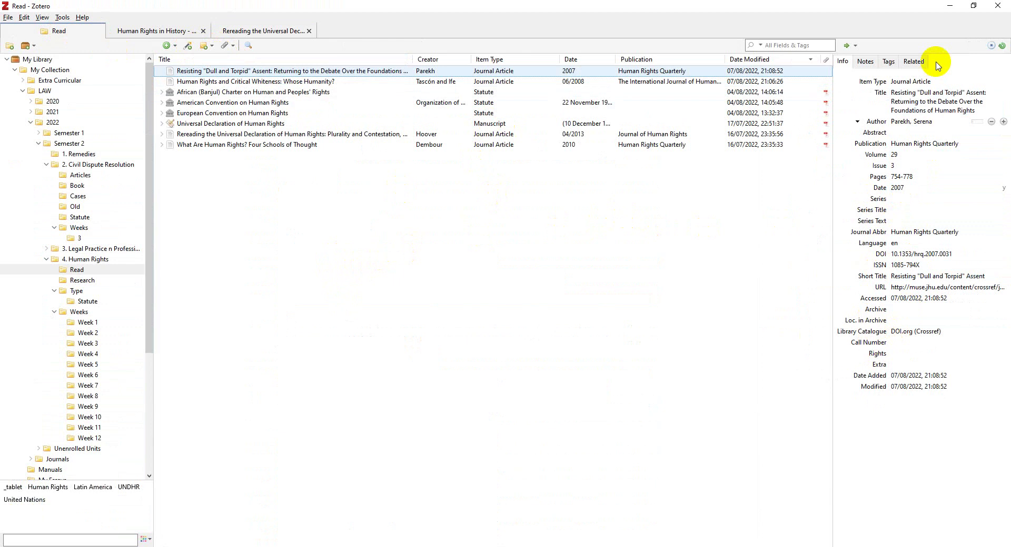
- Find an available PDF for "Resisting 'Dull and Torpid' Assent" and run Update Scihub PDF on "Human Rights and Critical Whiteness: Whose Humanity?"
right_click(301, 72)
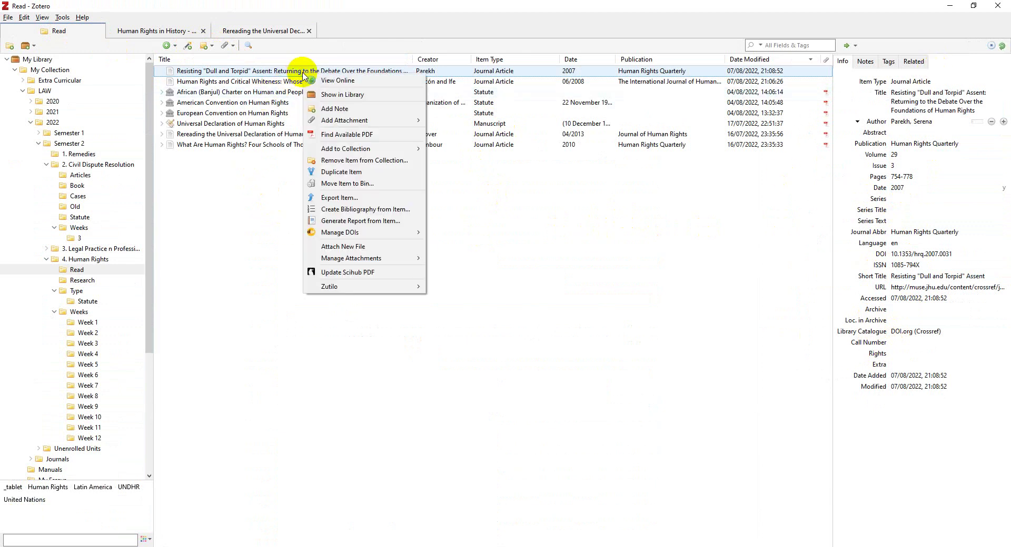
click(345, 133)
right_click(299, 81)
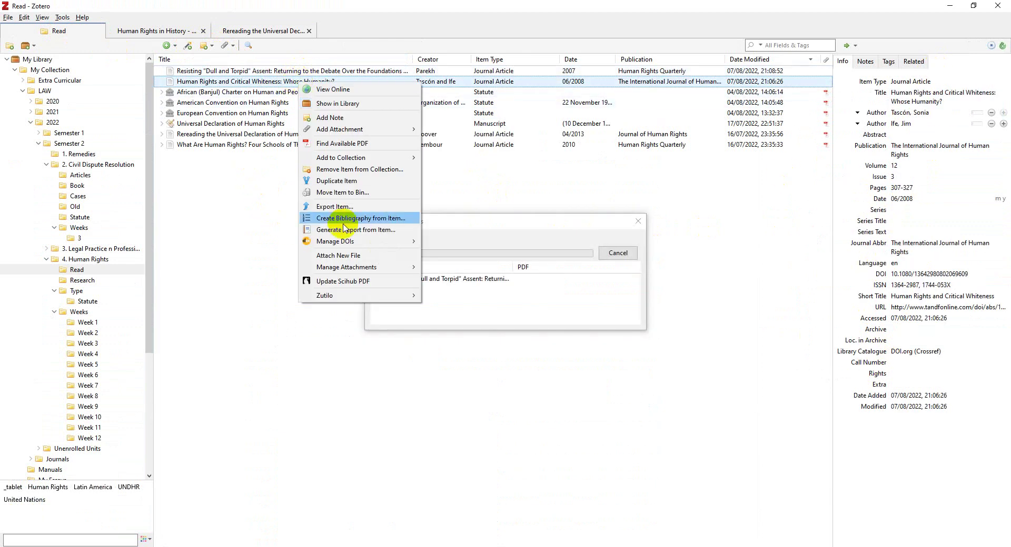
click(342, 281)
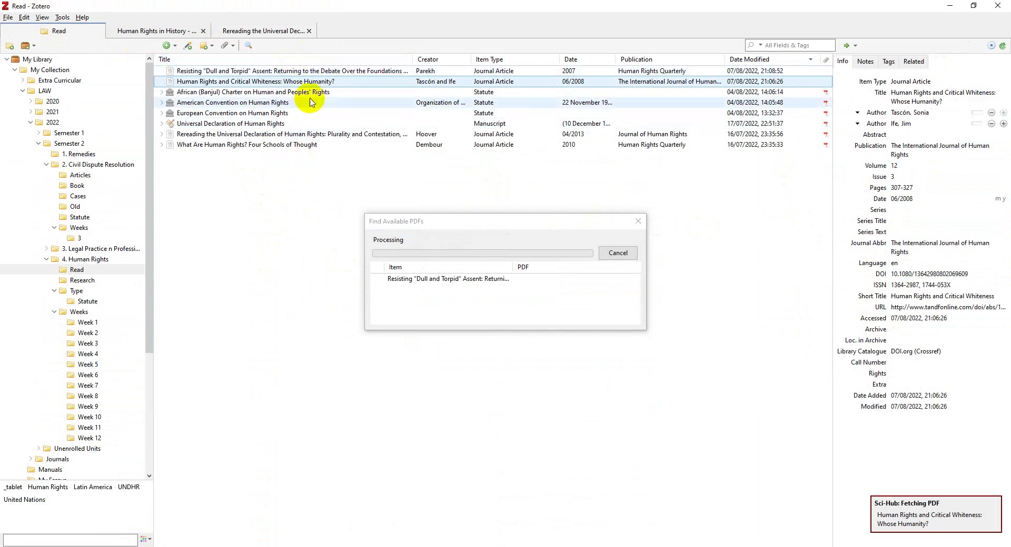